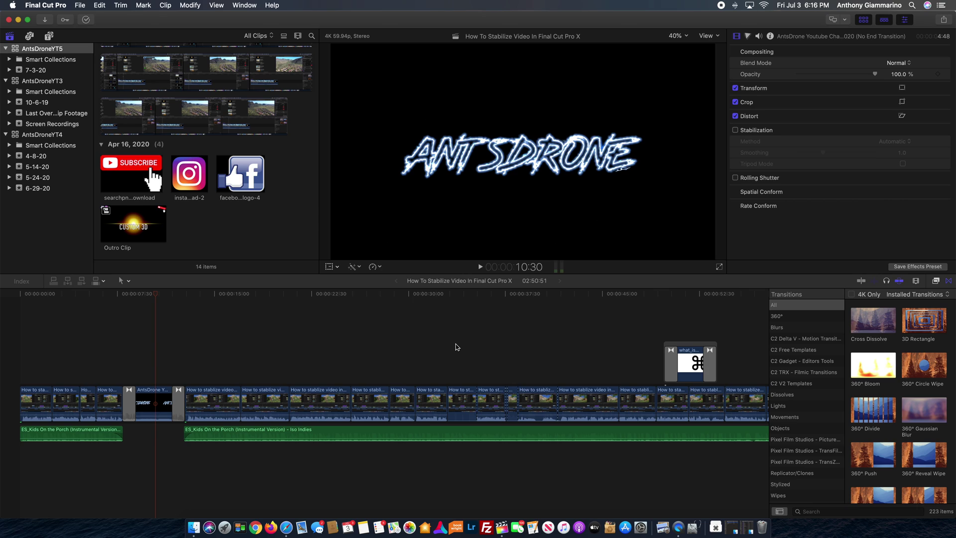
Step: Open the AntsDrone Youtube Channel Edited Videos 2020 folder from the Dock
{"action": "left_click", "coordinate": [733, 533]}
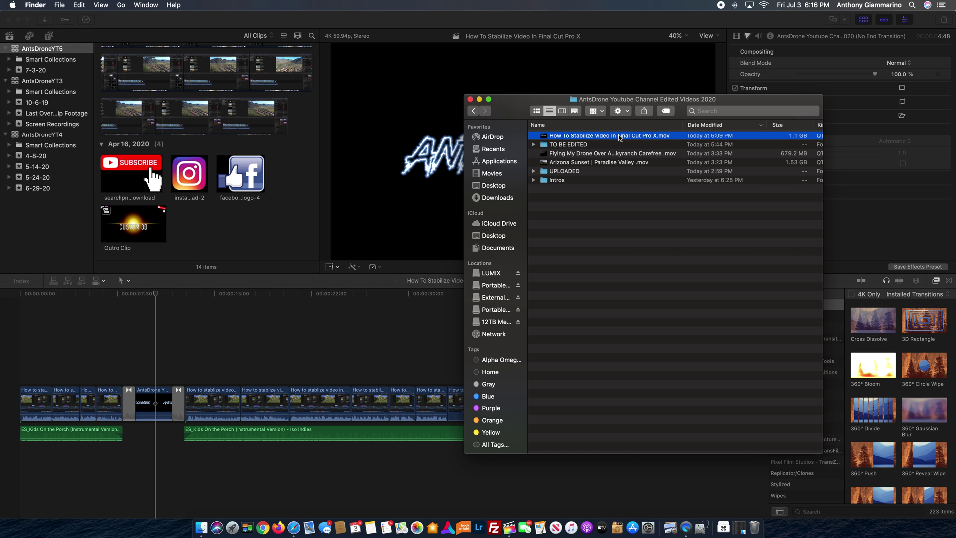
Step: Quick Look the exported stabilize .mov, scrub ahead to the green glitch near 00:40, then close it
{"action": "key", "text": "space"}
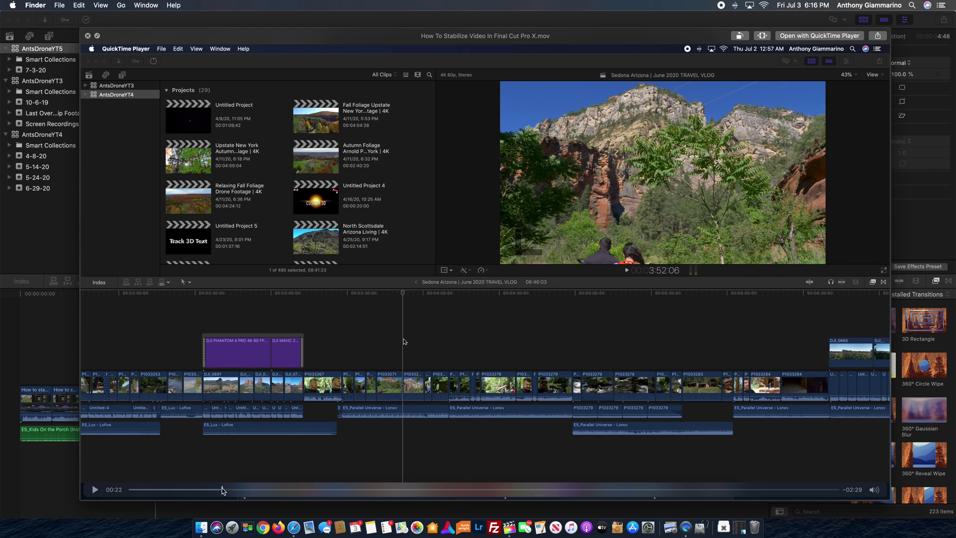
{"action": "left_click_drag", "start_coordinate": [226, 488], "coordinate": [286, 489]}
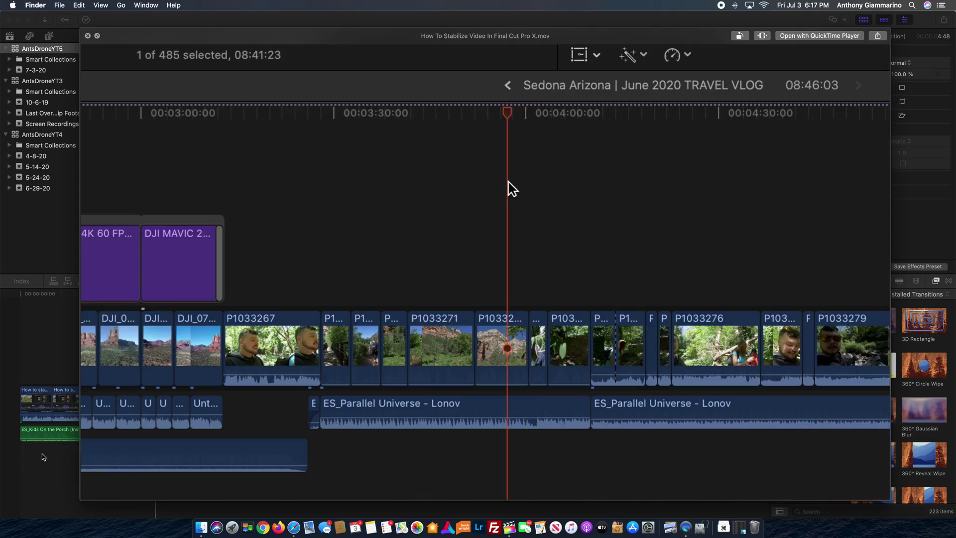
{"action": "mouse_move", "coordinate": [194, 468]}
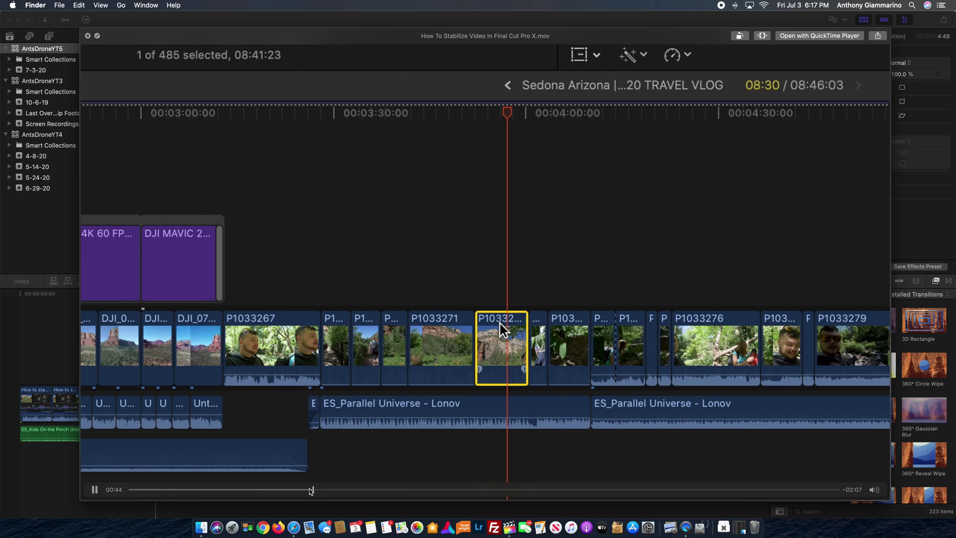
{"action": "left_click_drag", "start_coordinate": [315, 491], "coordinate": [294, 490]}
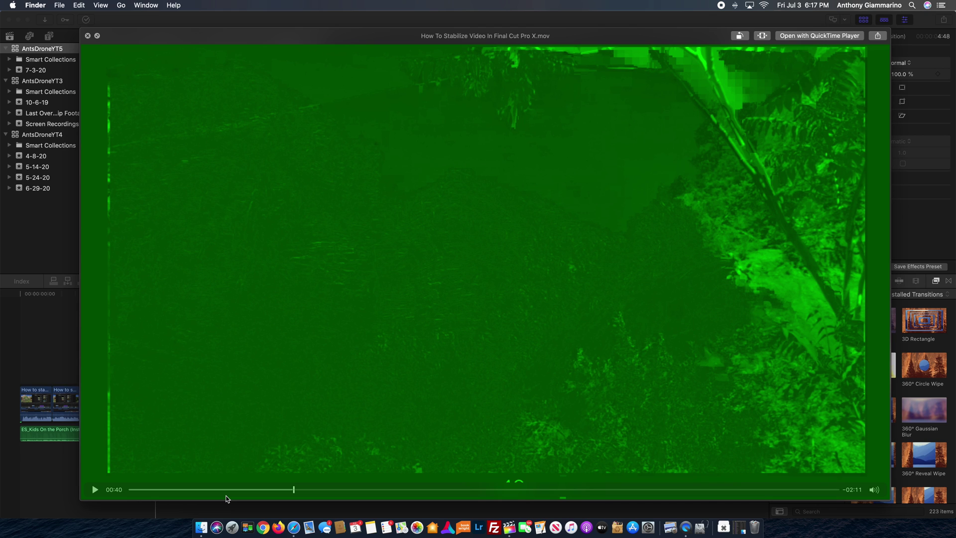
{"action": "key", "text": "space"}
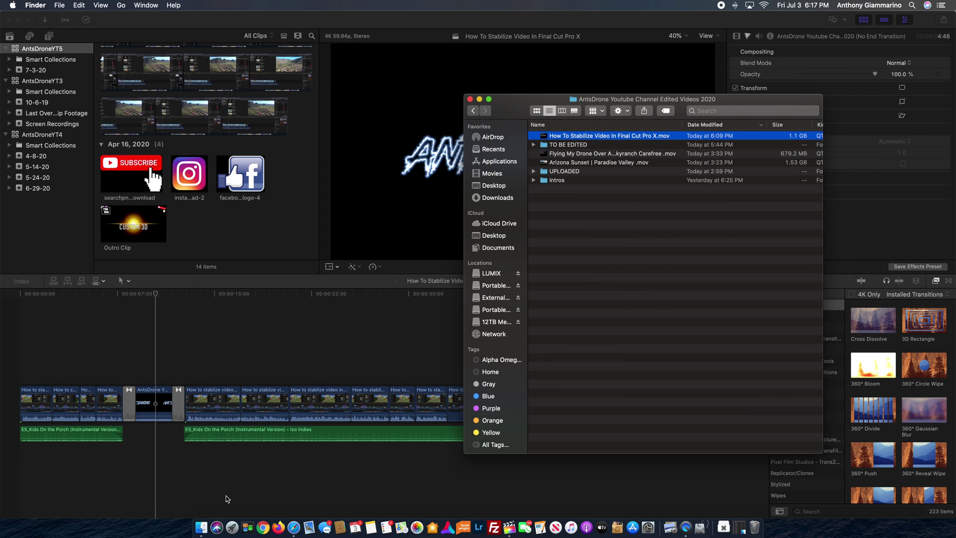
Step: Minimize the edited-videos window, open FINAL CUT PRO X PROJECTS, and select the AntsDroneYT5 library
{"action": "left_click", "coordinate": [479, 100]}
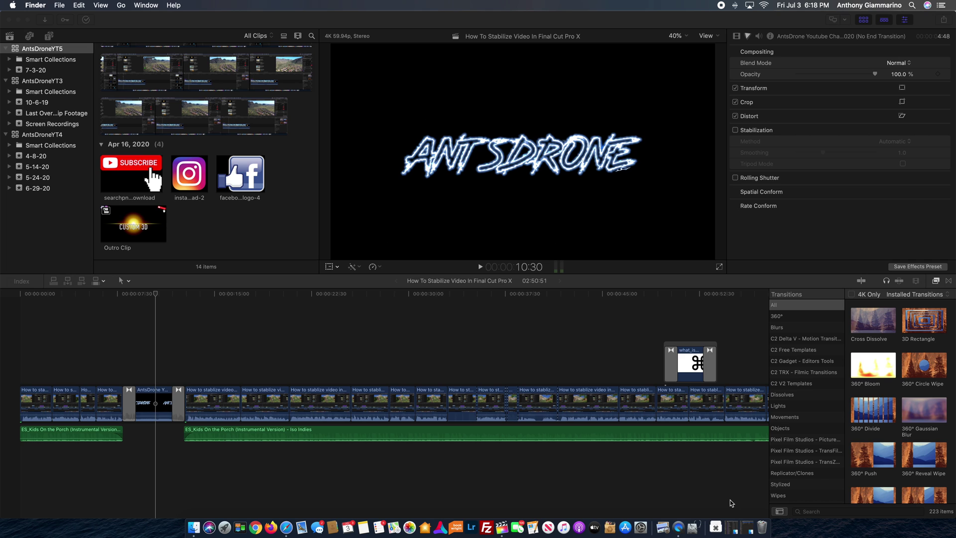
{"action": "left_click", "coordinate": [727, 531]}
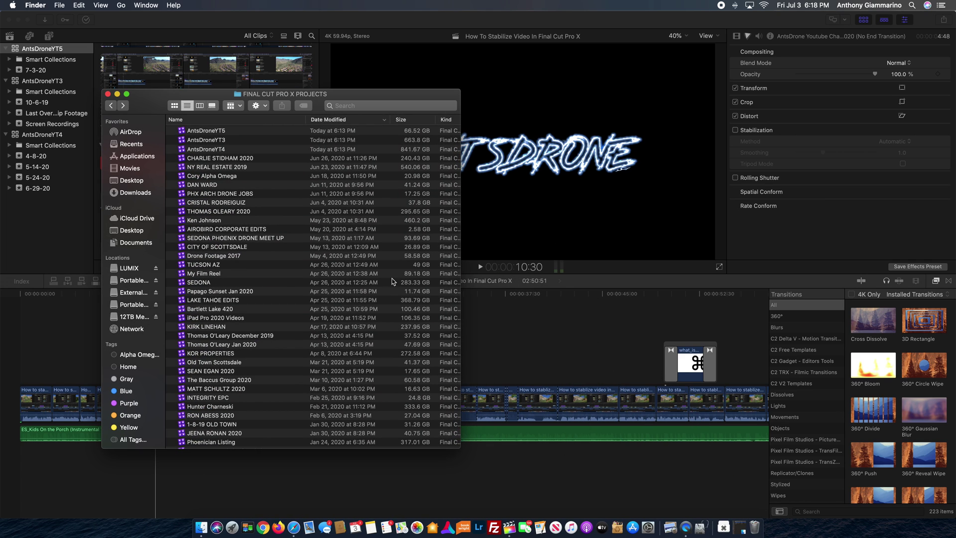
{"action": "left_click_drag", "start_coordinate": [307, 97], "coordinate": [514, 108]}
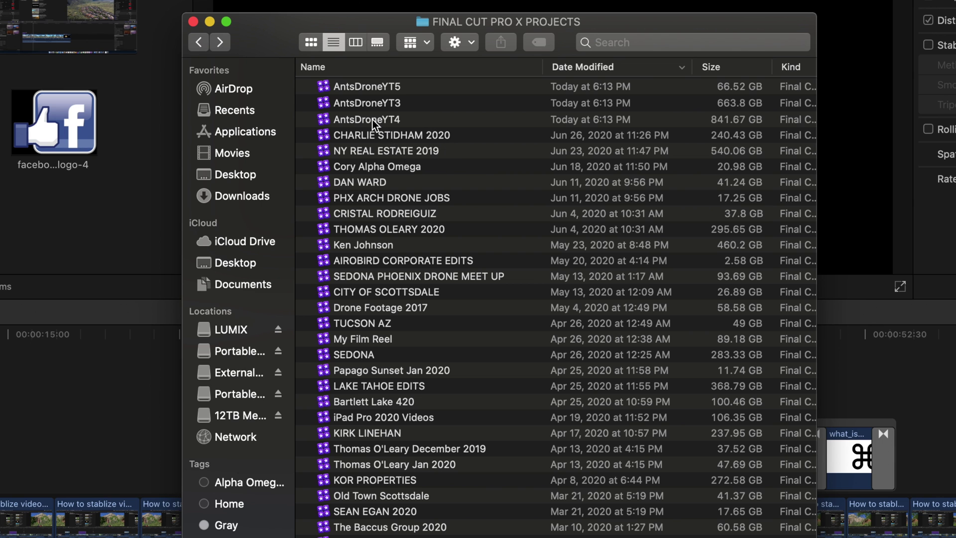
{"action": "left_click", "coordinate": [415, 161]}
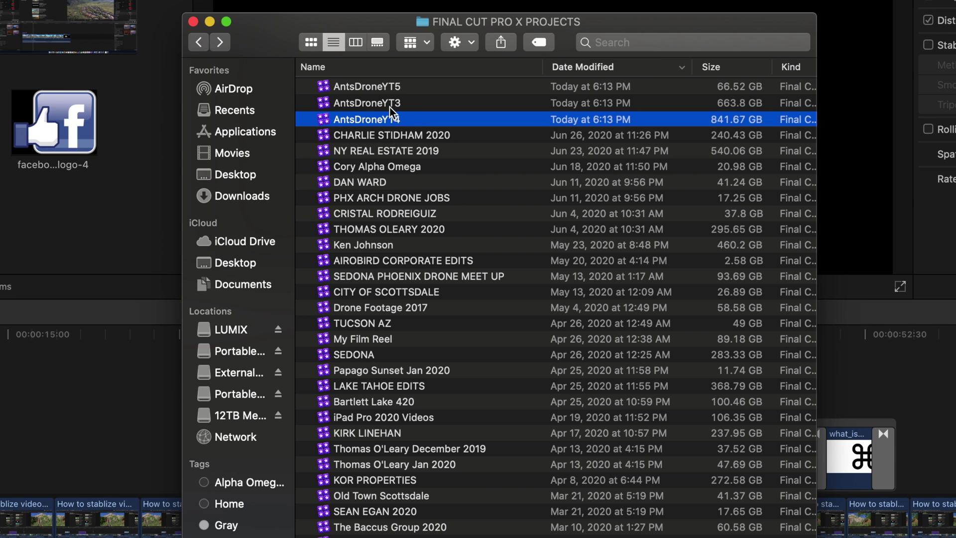
{"action": "left_click", "coordinate": [389, 103]}
{"action": "left_click", "coordinate": [387, 88]}
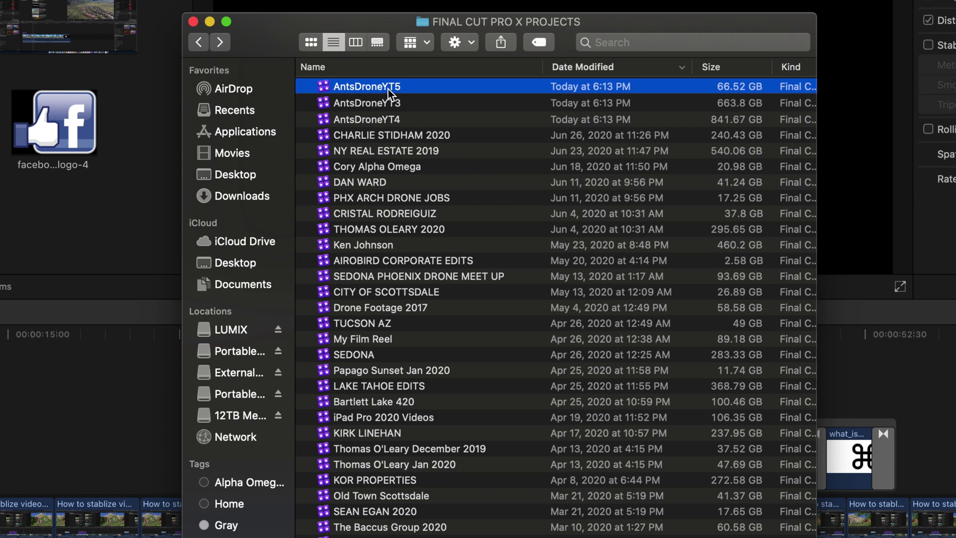
{"action": "right_click", "coordinate": [359, 89]}
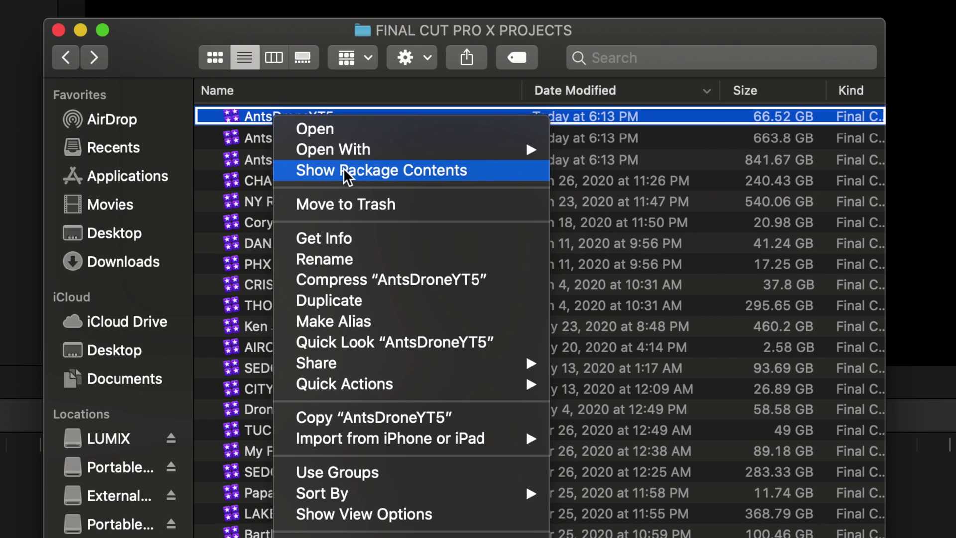
Step: Show AntsDroneYT5's package contents and open its 7-3-20 event folder, selecting Render Files
{"action": "left_click", "coordinate": [384, 178]}
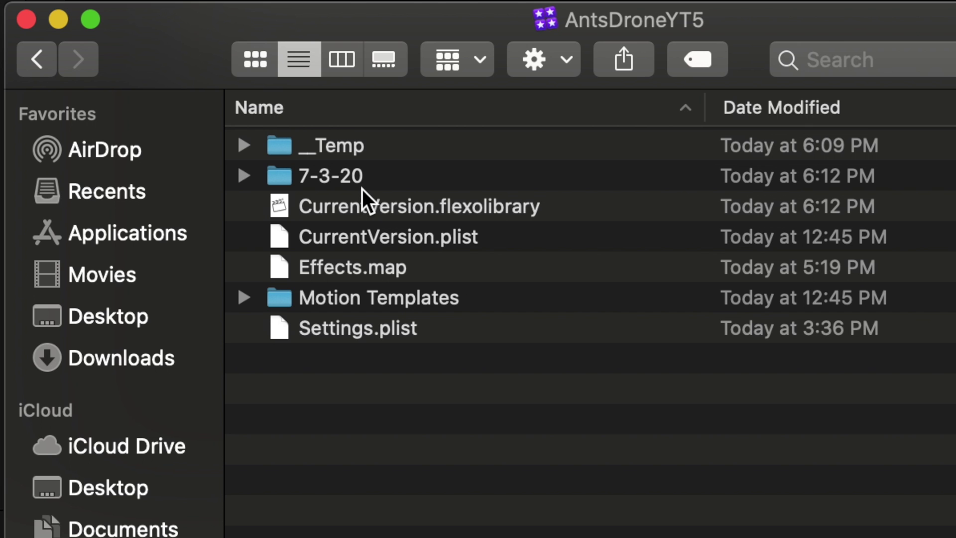
{"action": "left_click", "coordinate": [314, 184]}
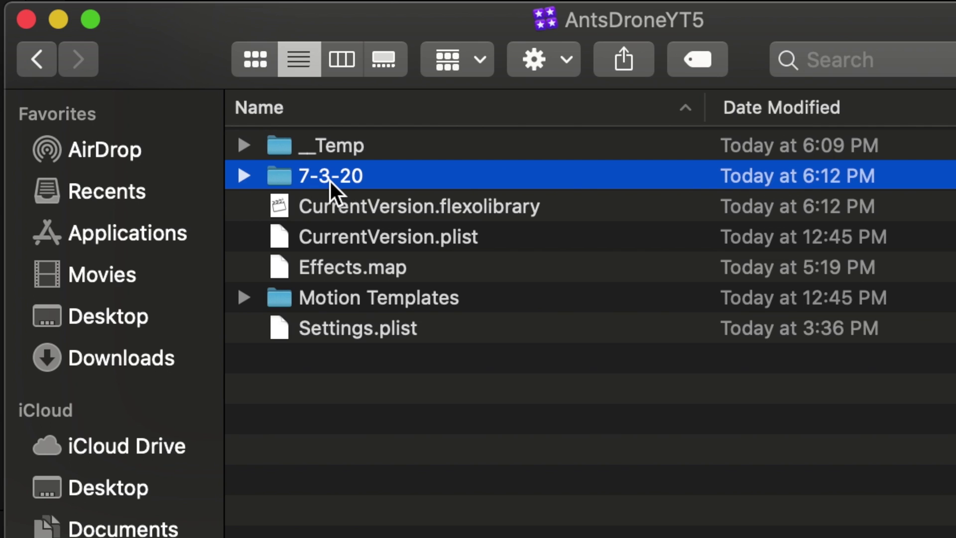
{"action": "double_click", "coordinate": [330, 181]}
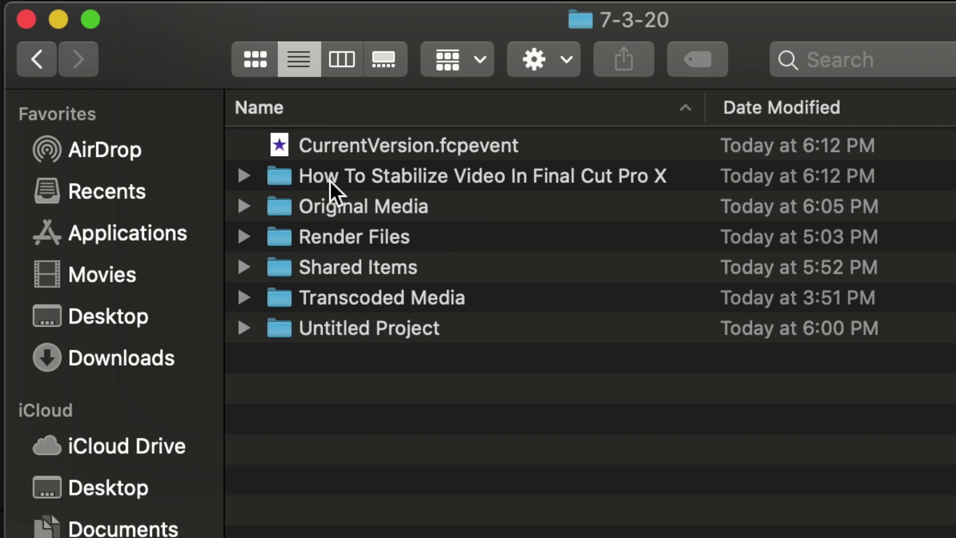
{"action": "left_click", "coordinate": [385, 236]}
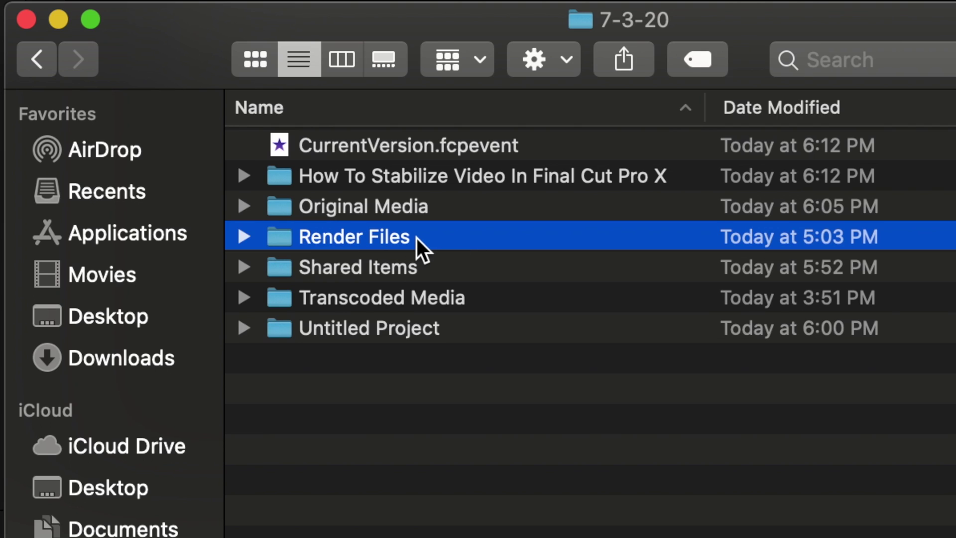
{"action": "key", "text": "super+Down"}
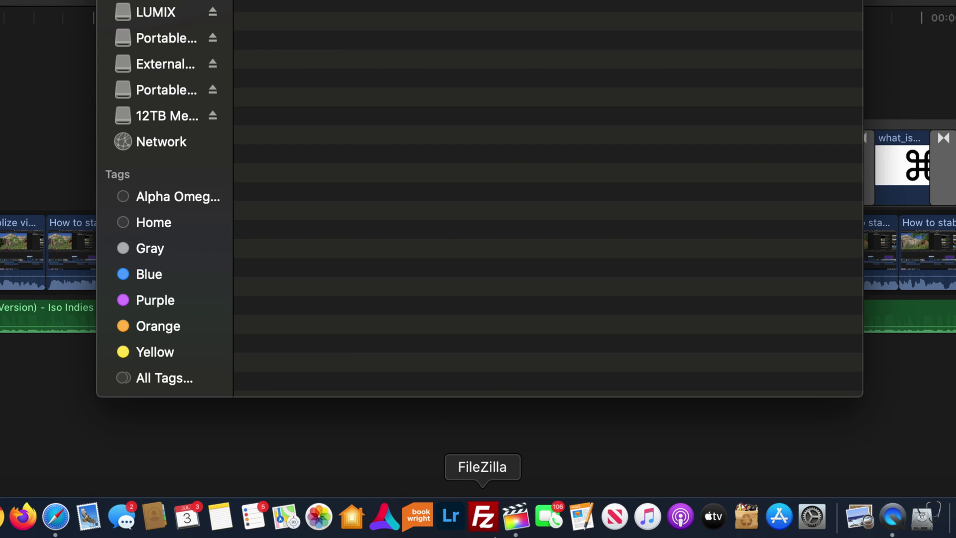
Step: Quit Final Cut Pro from the Dock and open the Render Files folder
{"action": "right_click", "coordinate": [515, 516]}
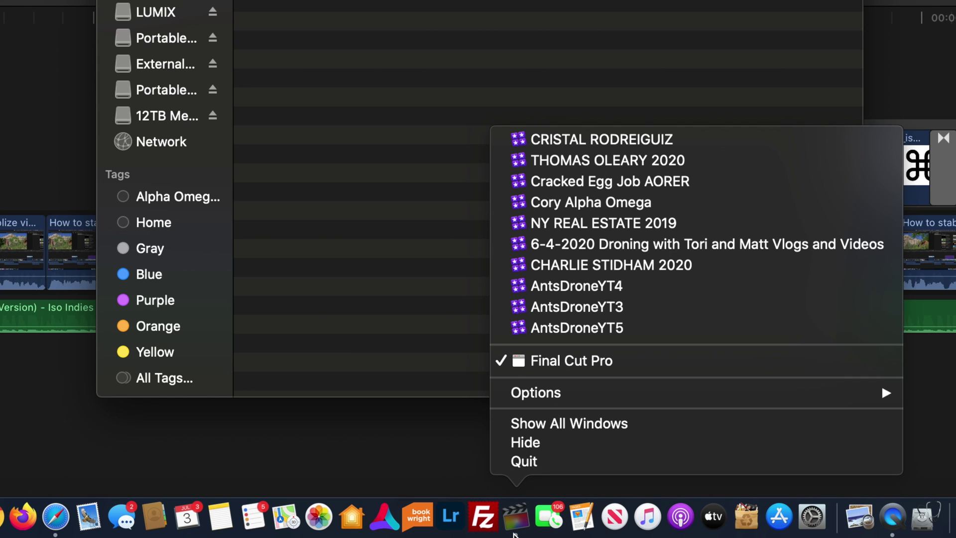
{"action": "left_click", "coordinate": [539, 468]}
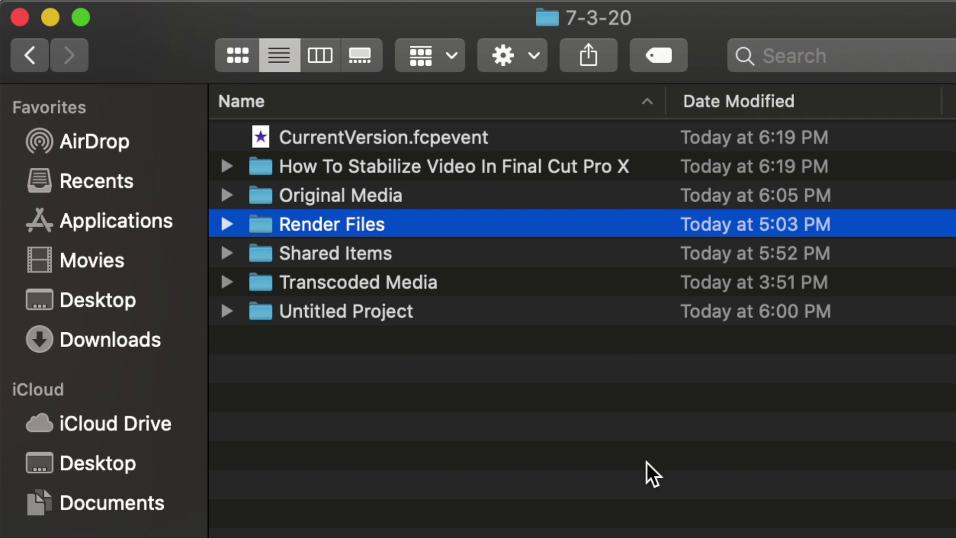
{"action": "double_click", "coordinate": [330, 223]}
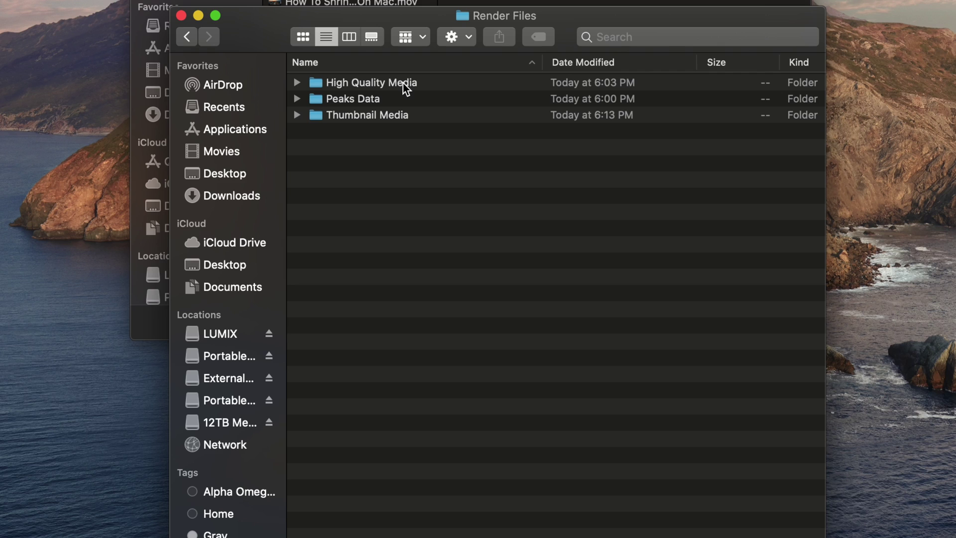
Step: Move all 56 render folders inside High Quality Media to the Trash
{"action": "double_click", "coordinate": [402, 83]}
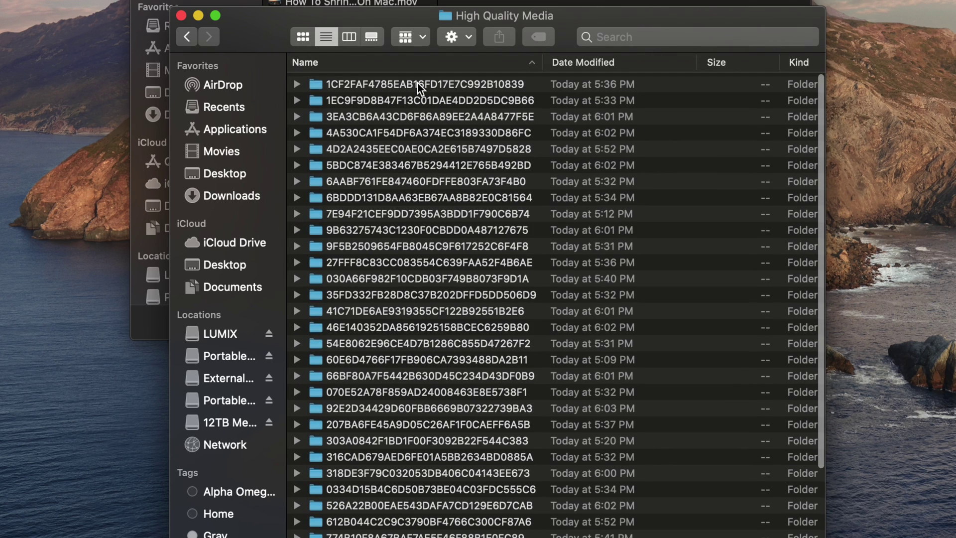
{"action": "left_click", "coordinate": [408, 84]}
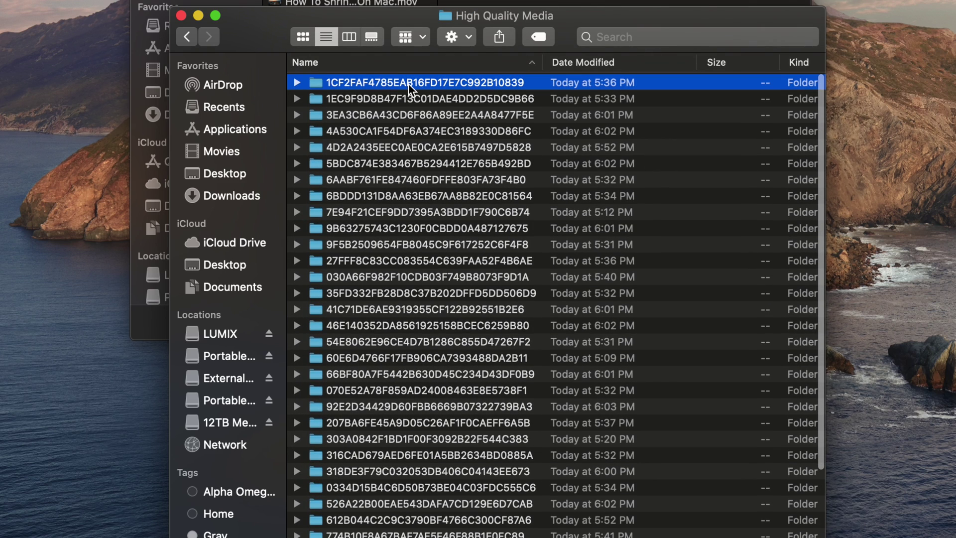
{"action": "scroll", "coordinate": [448, 249], "scroll_direction": "down", "scroll_amount": 10}
{"action": "scroll", "coordinate": [462, 283], "scroll_direction": "up", "scroll_amount": 2}
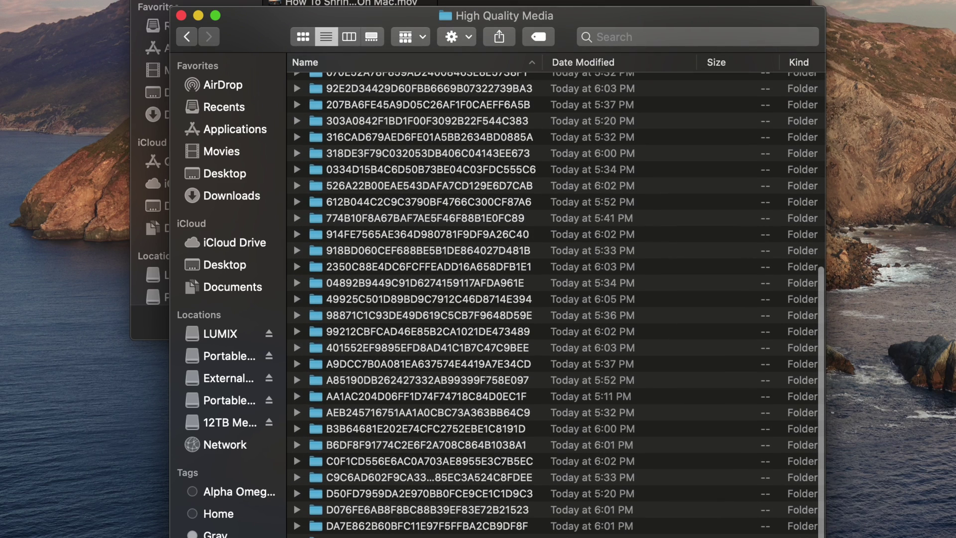
{"action": "key", "text": "super+a"}
{"action": "right_click", "coordinate": [469, 426]}
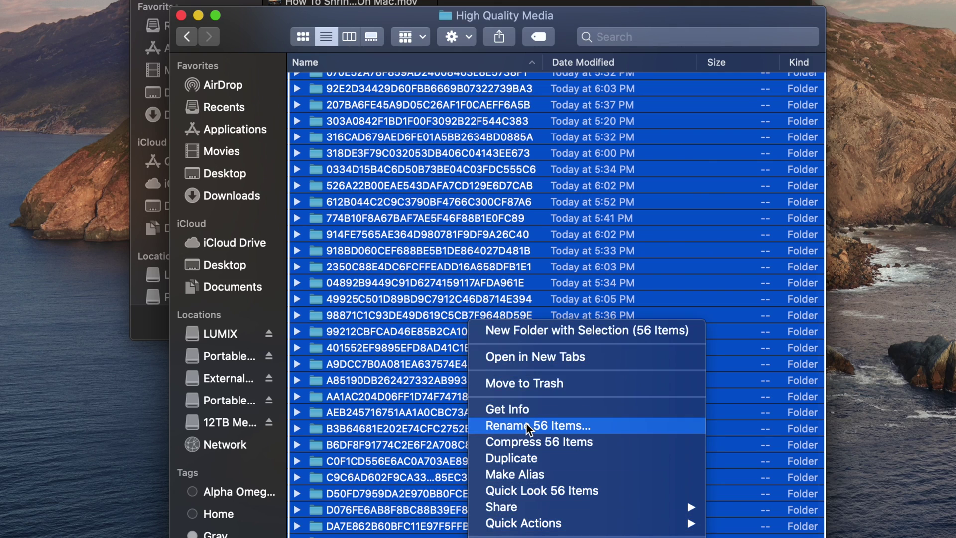
{"action": "left_click", "coordinate": [554, 384]}
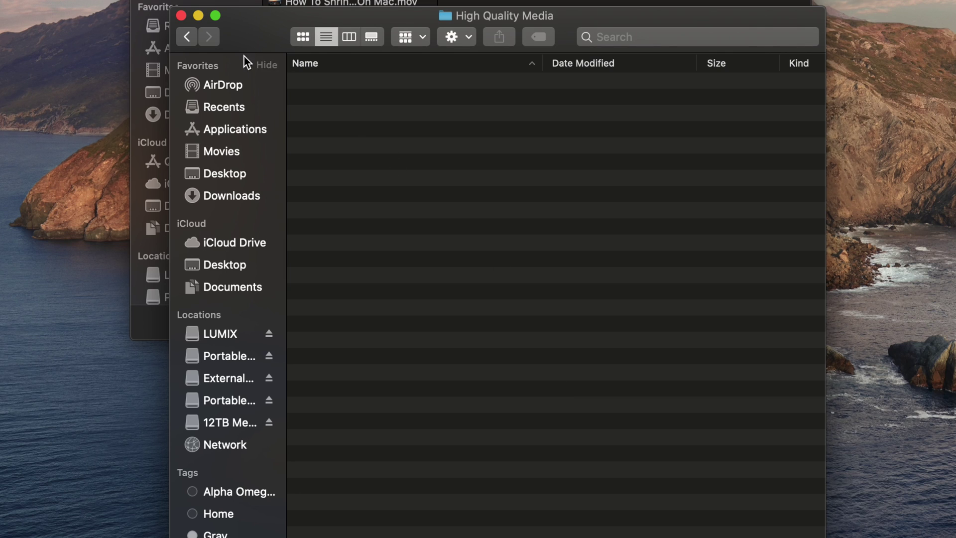
Step: Move the 12 Peaks Data folders to the Trash
{"action": "left_click", "coordinate": [187, 37]}
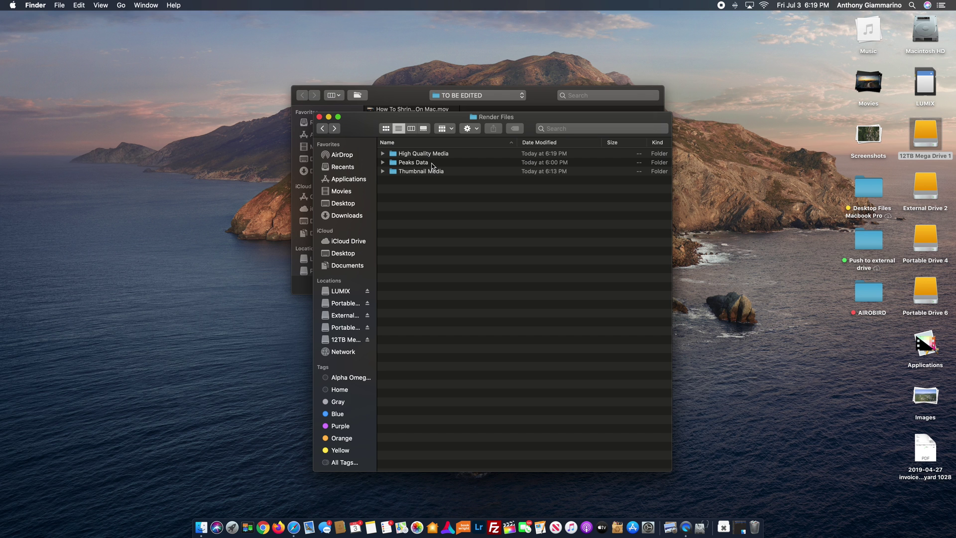
{"action": "double_click", "coordinate": [432, 163]}
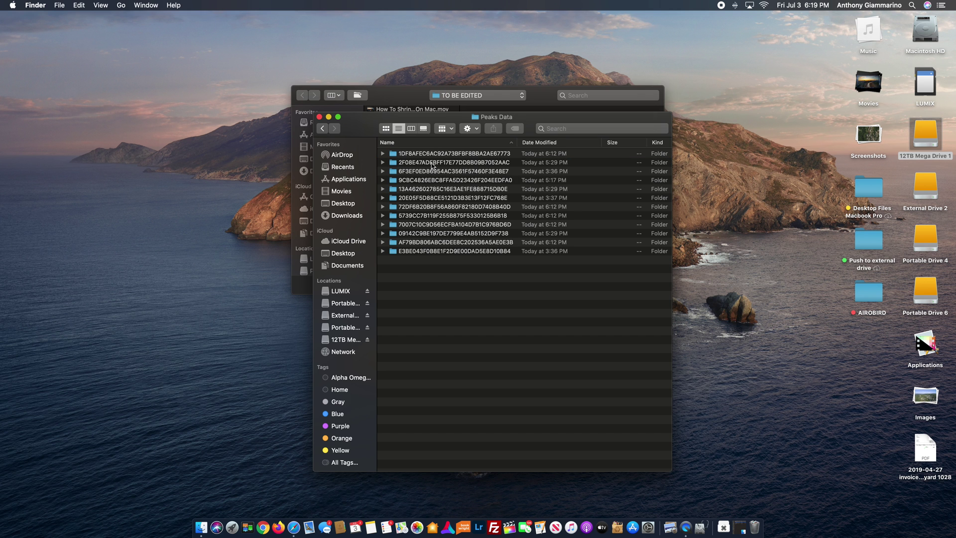
{"action": "left_click", "coordinate": [437, 154]}
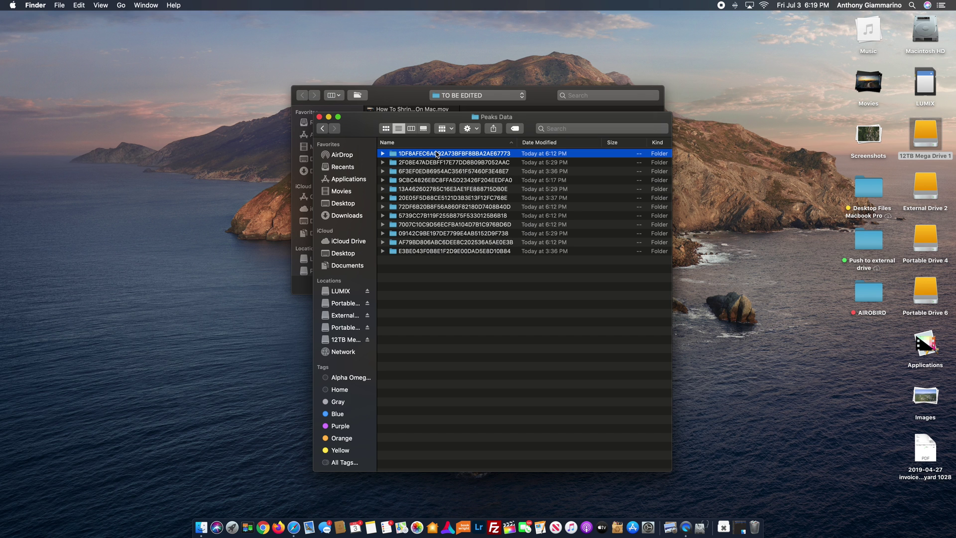
{"action": "left_click", "coordinate": [477, 252], "text": "shift"}
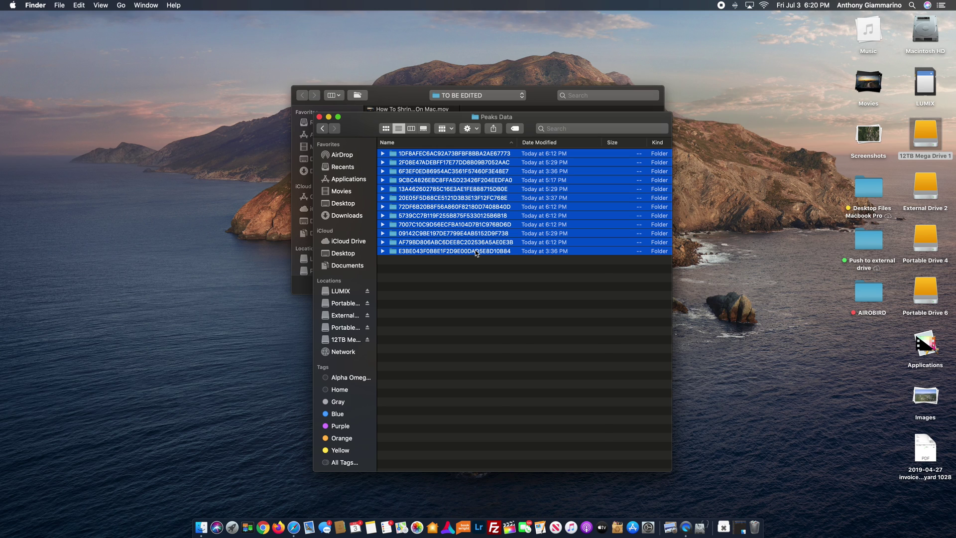
{"action": "key", "text": "super+BackSpace"}
Step: Move the 41 Thumbnail Media folders to the Trash
{"action": "left_click", "coordinate": [324, 129]}
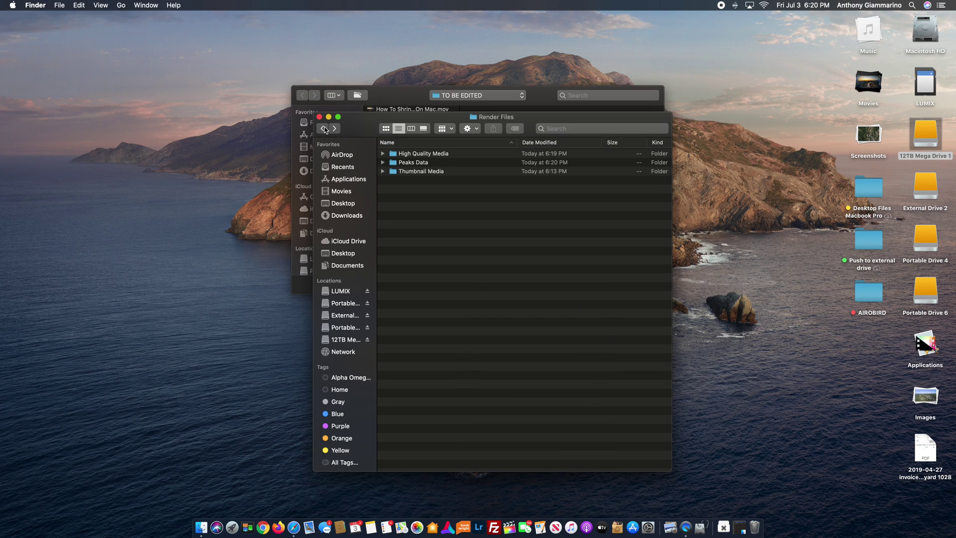
{"action": "double_click", "coordinate": [425, 171]}
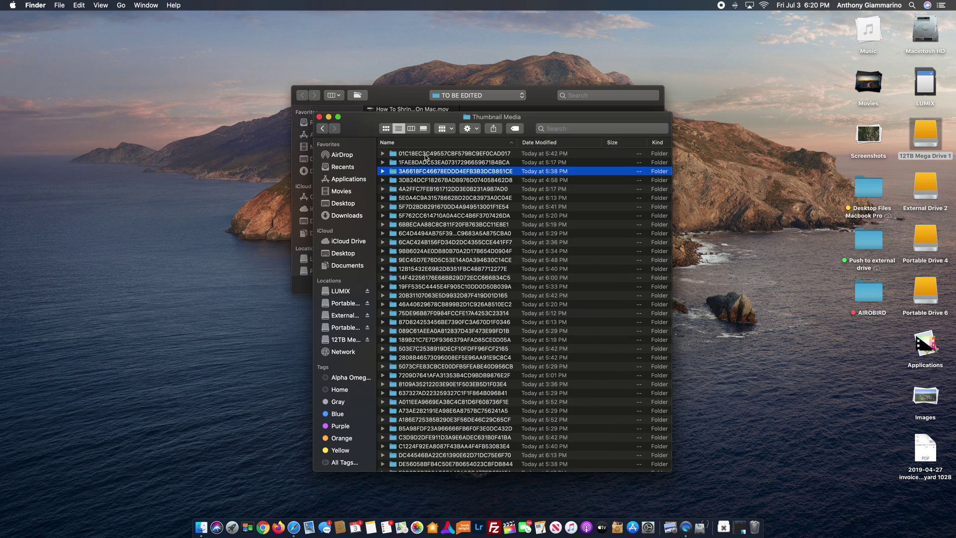
{"action": "left_click", "coordinate": [426, 157]}
{"action": "scroll", "coordinate": [481, 286], "scroll_direction": "down", "scroll_amount": 3}
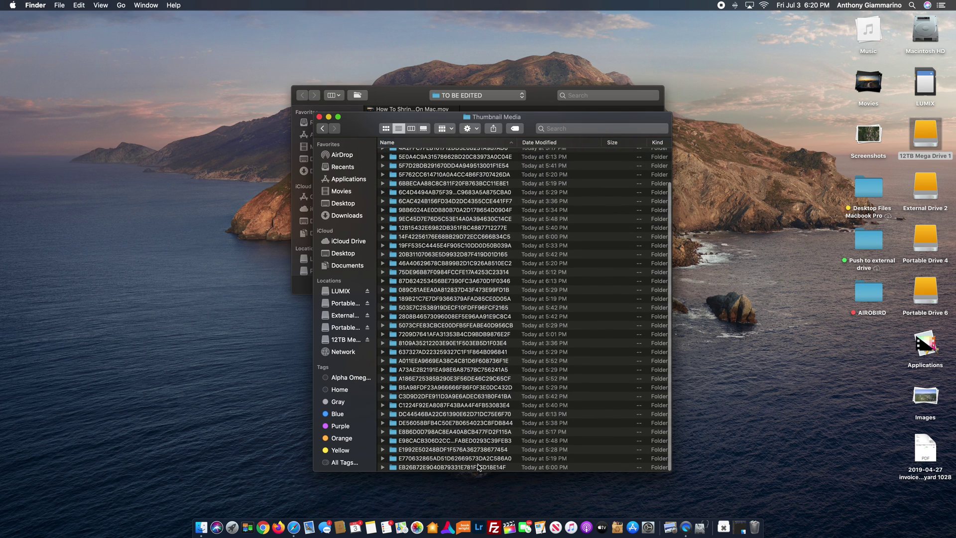
{"action": "left_click", "coordinate": [478, 467], "text": "shift"}
{"action": "right_click", "coordinate": [462, 406]}
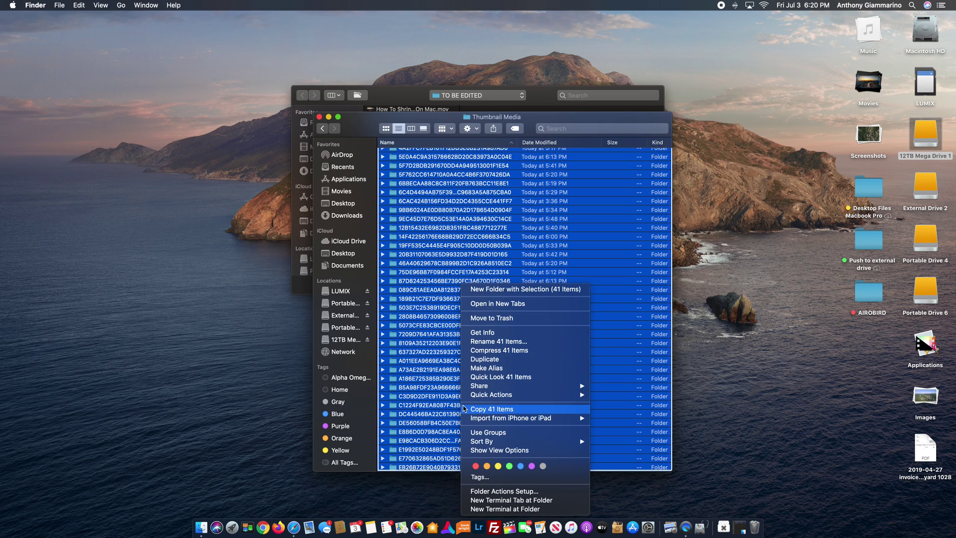
{"action": "left_click", "coordinate": [498, 318]}
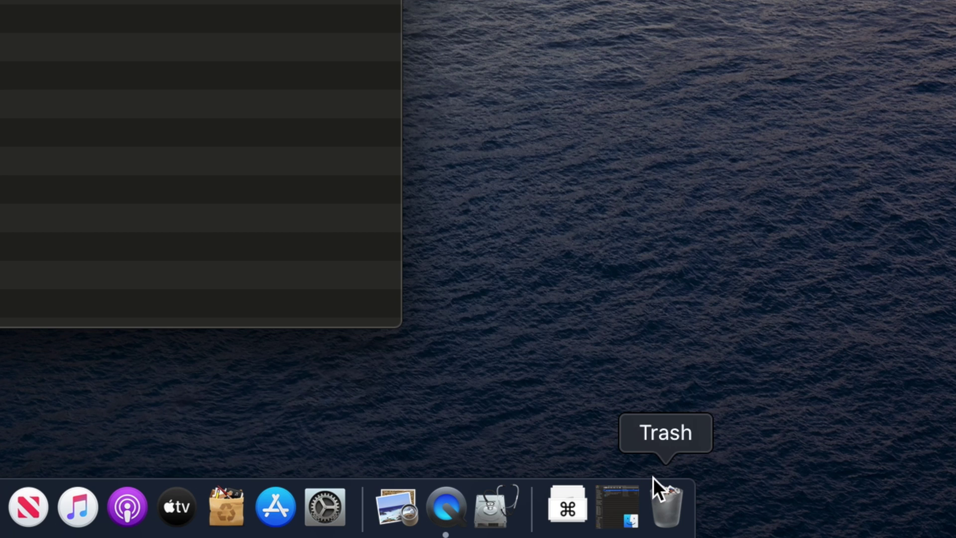
Step: Empty the Trash, dismiss QuickTime's open-file dialog, and check background rendering progress
{"action": "left_click", "coordinate": [662, 499]}
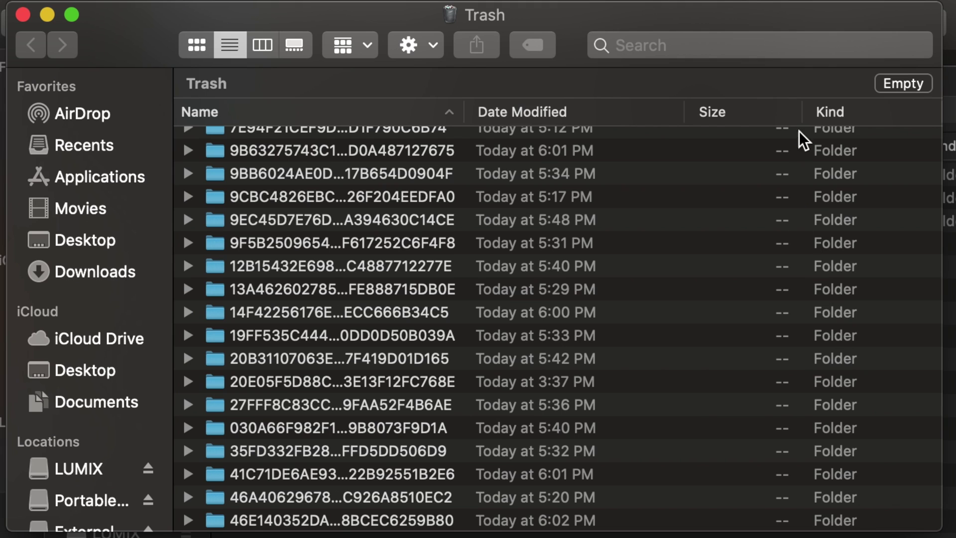
{"action": "left_click", "coordinate": [918, 81]}
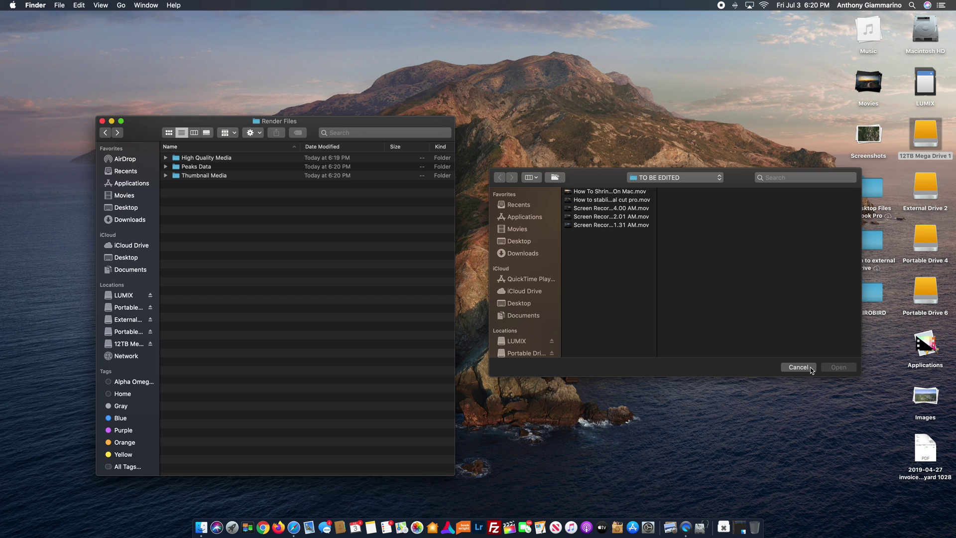
{"action": "left_click", "coordinate": [798, 367]}
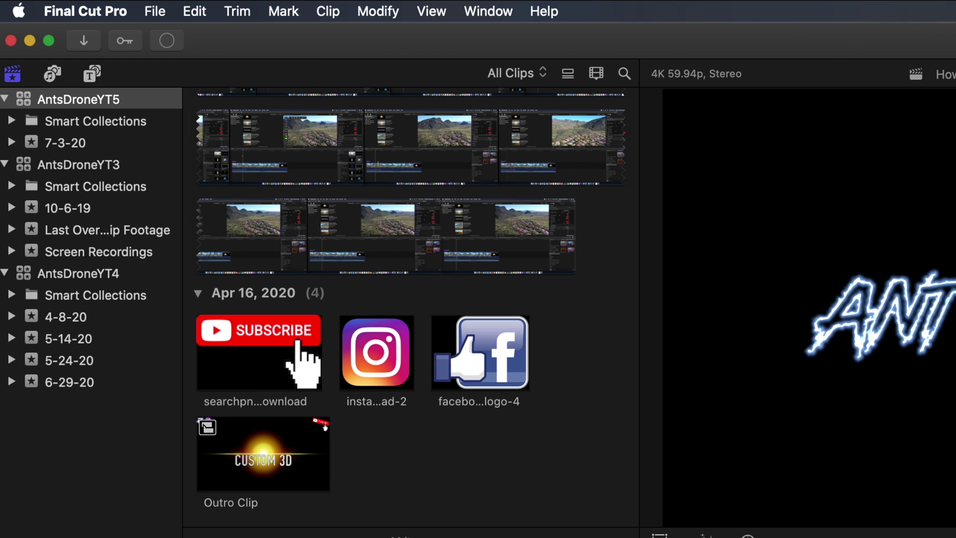
{"action": "left_click", "coordinate": [169, 42]}
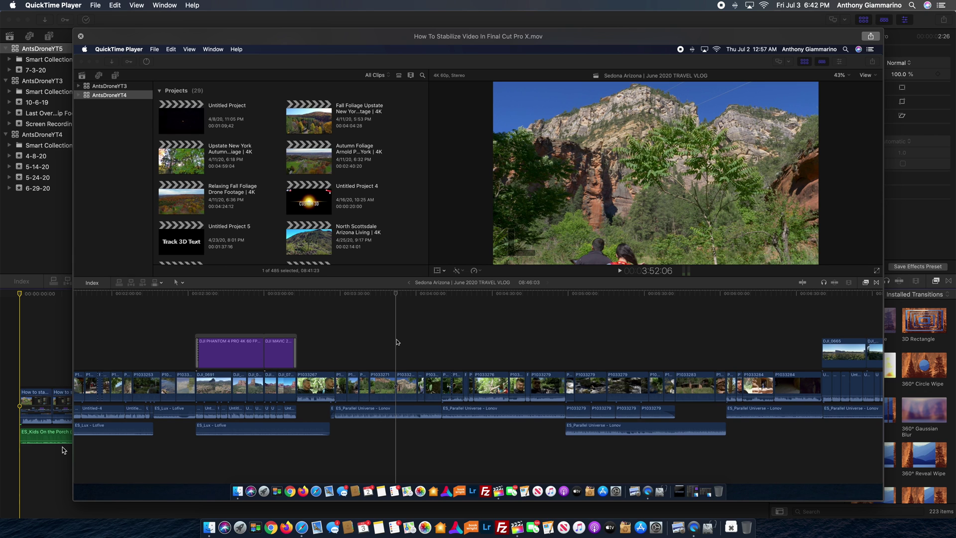
Step: Scrub the exported stabilize movie ahead, play it, and pause at 00:55
{"action": "mouse_move", "coordinate": [175, 491]}
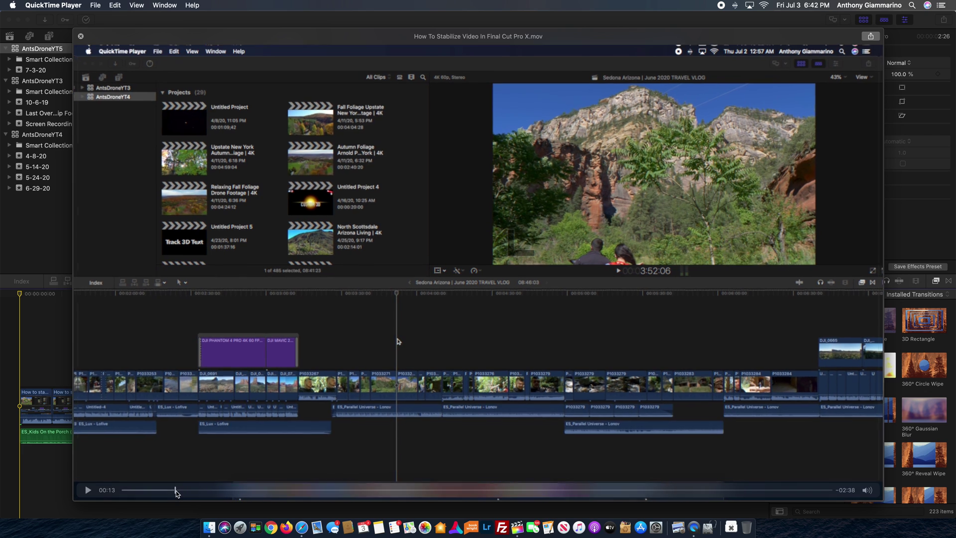
{"action": "left_click_drag", "start_coordinate": [197, 491], "coordinate": [204, 491]}
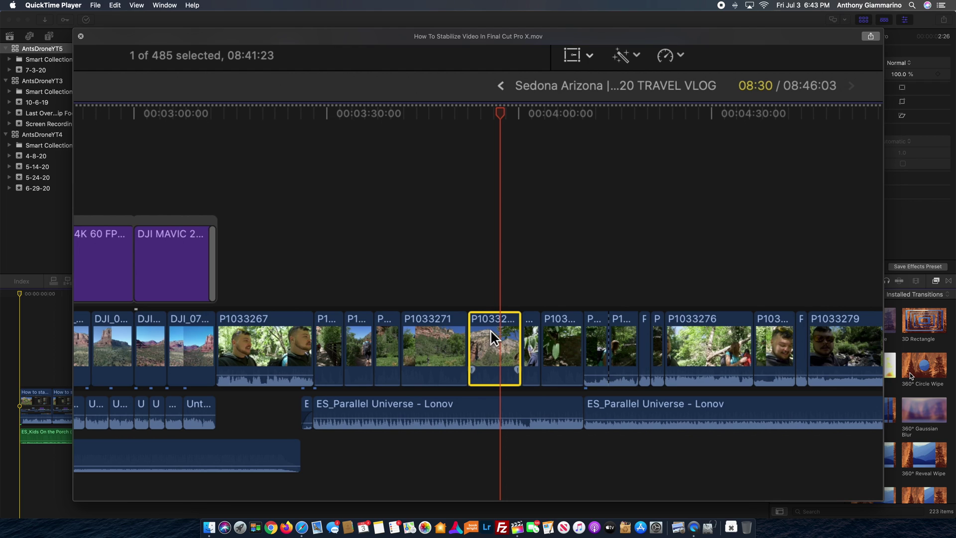
{"action": "left_click", "coordinate": [90, 490]}
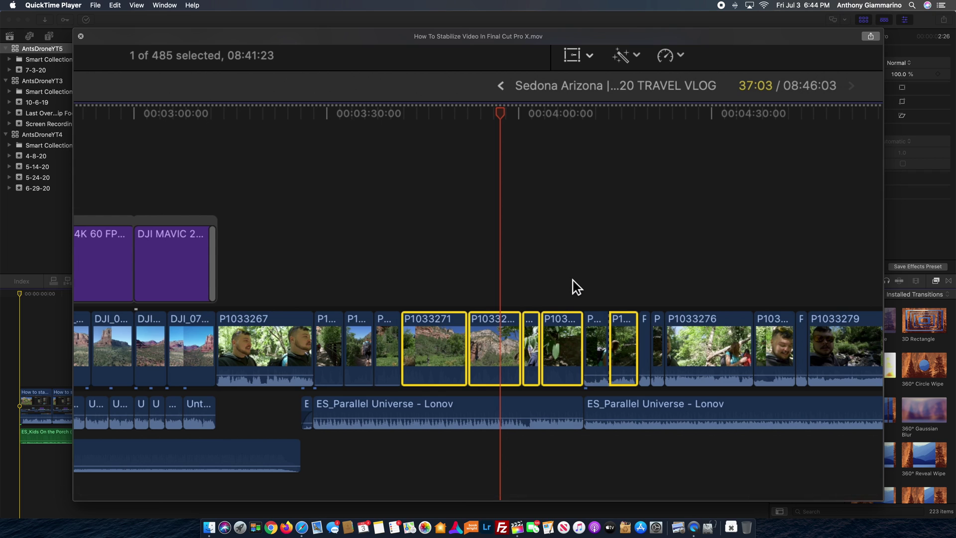
Step: Show About This Mac to view macOS Catalina 10.15.5 and the iMac's hardware specs
{"action": "left_click", "coordinate": [15, 6]}
{"action": "left_click", "coordinate": [25, 17]}
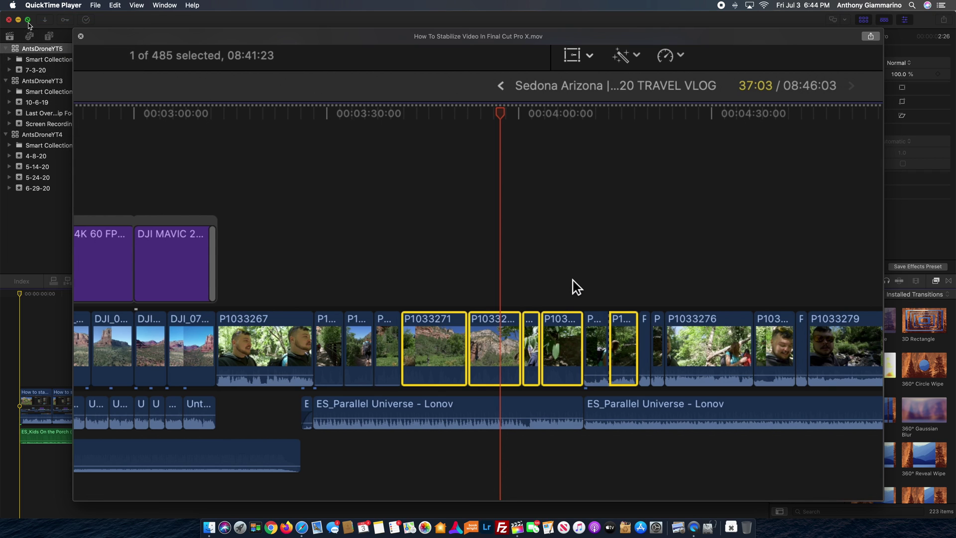